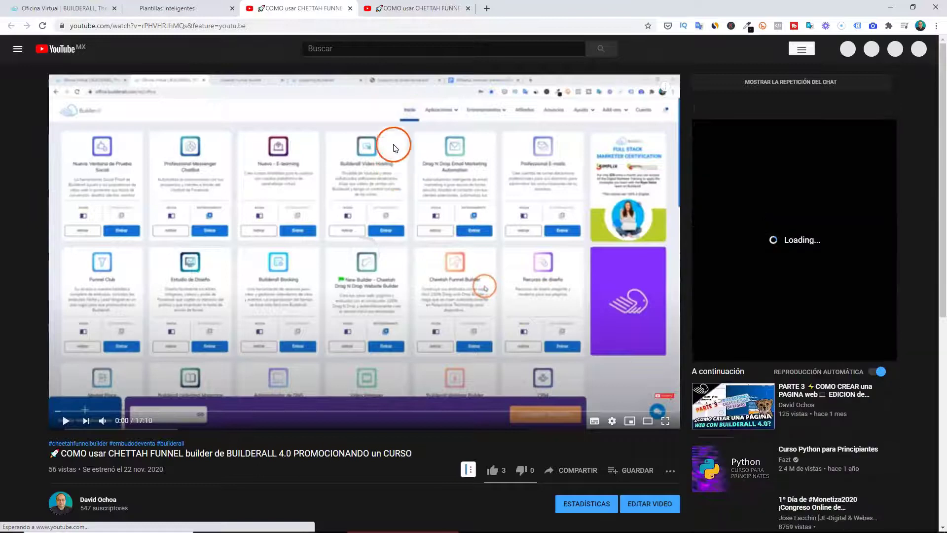
Close the two YouTube video tabs and enter Builderall Video Hosting from the virtual office
{"action": "left_click", "coordinate": [470, 9]}
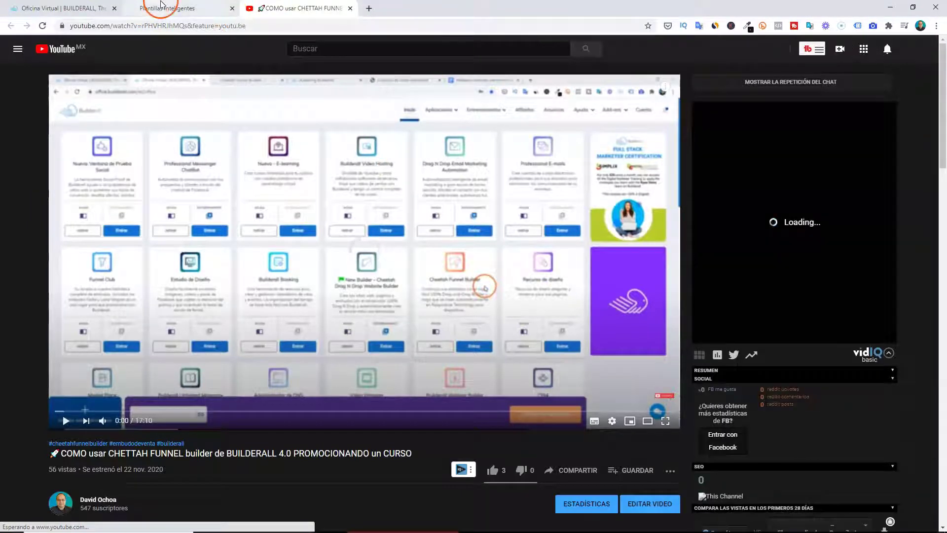
{"action": "left_click", "coordinate": [349, 9]}
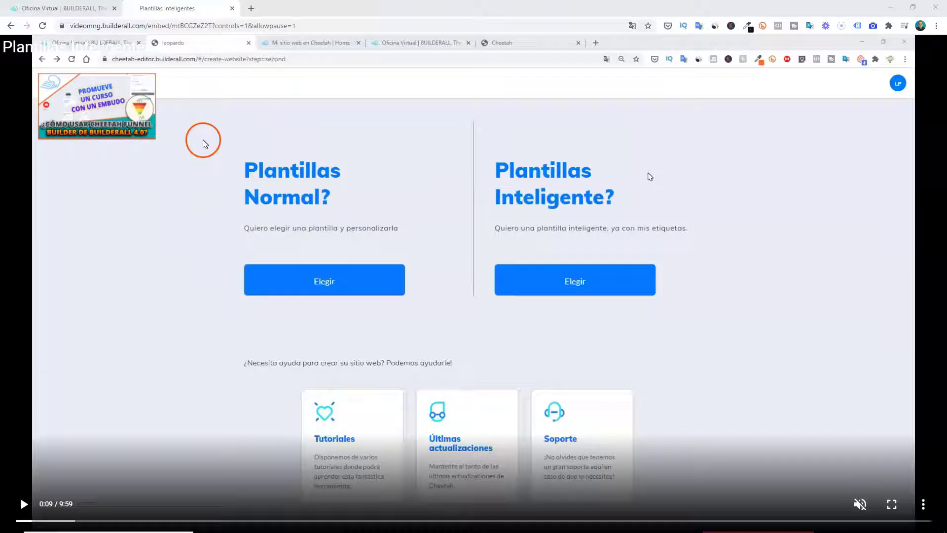
{"action": "left_click", "coordinate": [58, 8]}
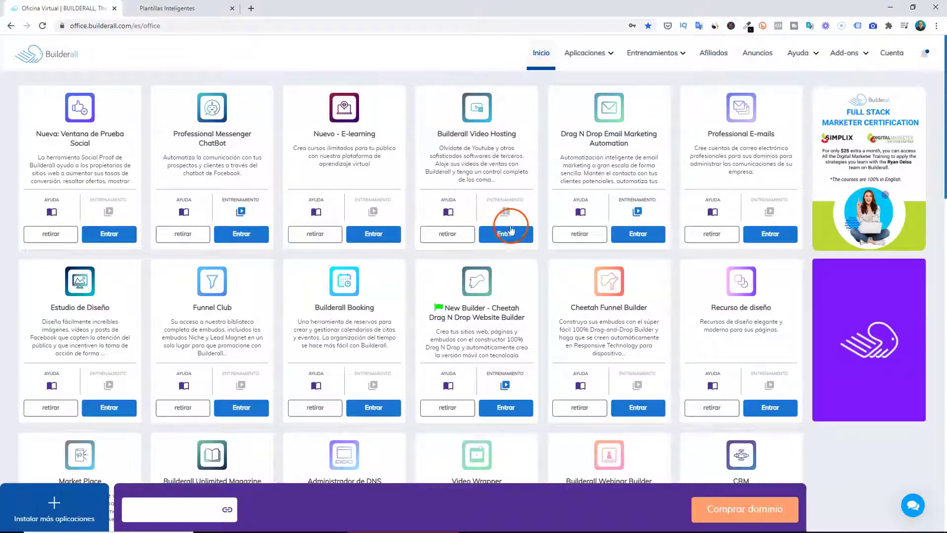
{"action": "left_click", "coordinate": [511, 230]}
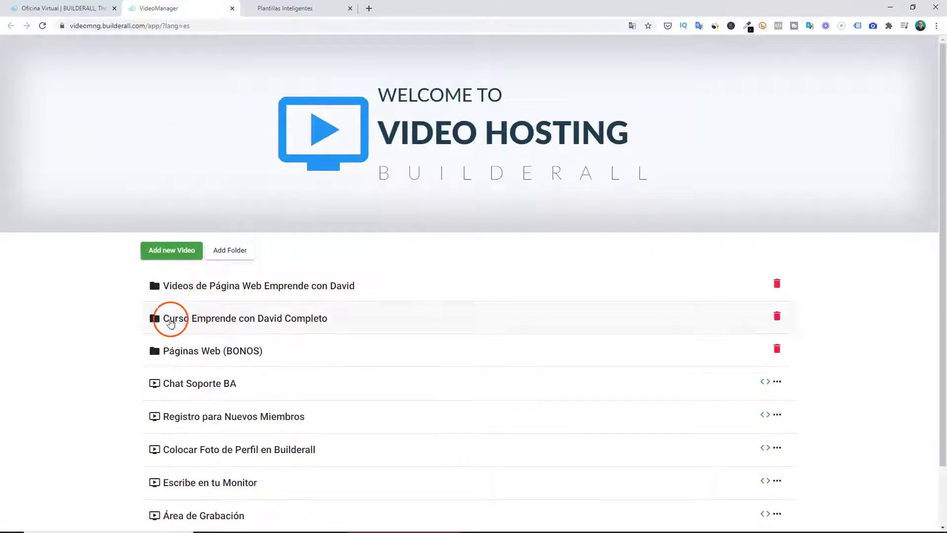
Translate the Video Hosting page into Spanish
{"action": "scroll", "coordinate": [170, 323], "scroll_direction": "down", "scroll_amount": 2}
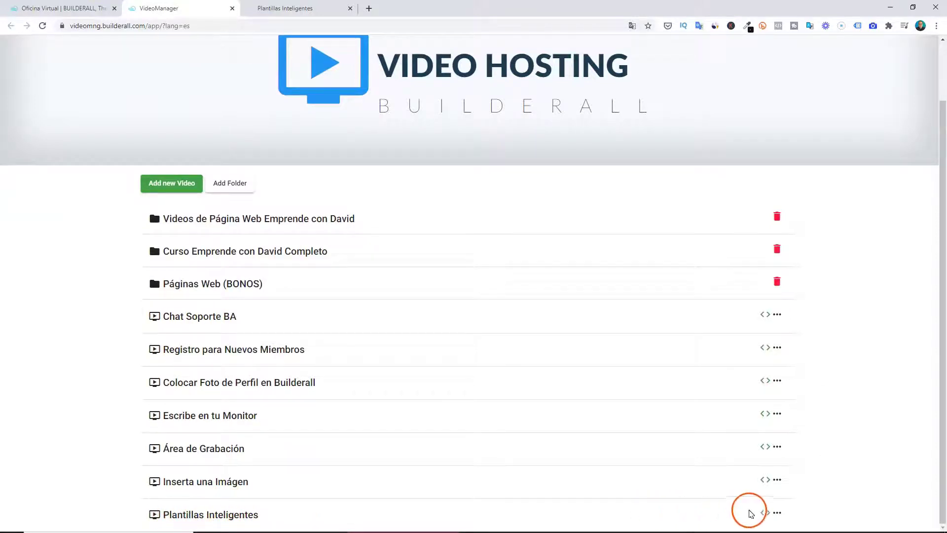
{"action": "left_click", "coordinate": [778, 515]}
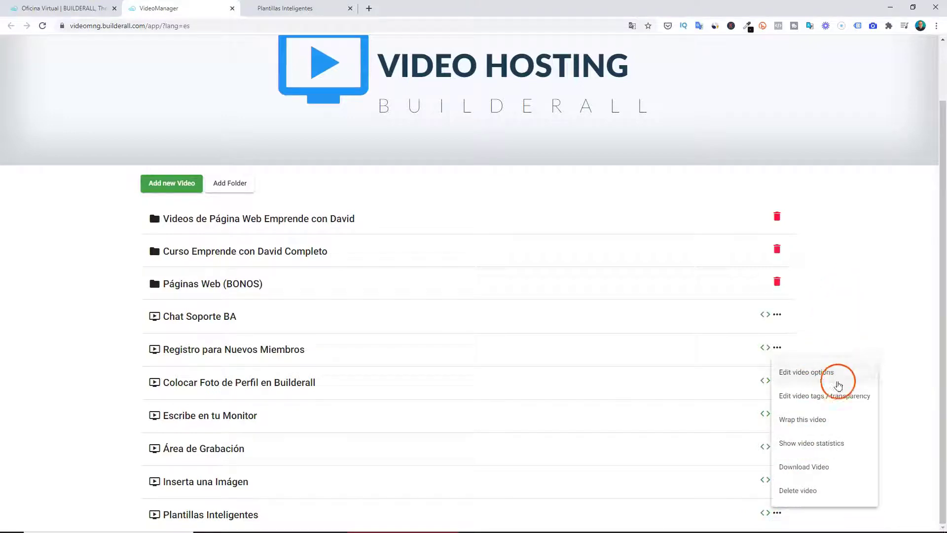
{"action": "left_click", "coordinate": [843, 306]}
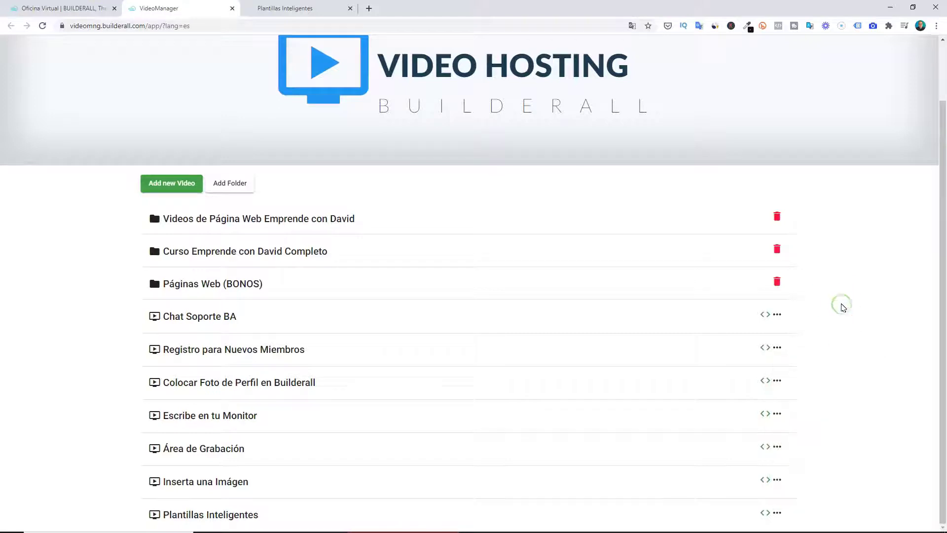
{"action": "right_click", "coordinate": [842, 304]}
{"action": "left_click", "coordinate": [821, 384]}
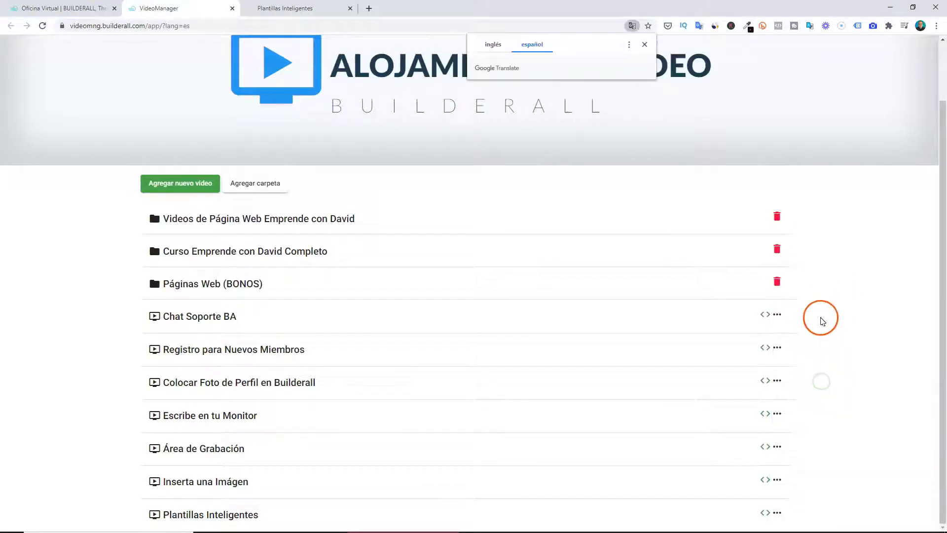
{"action": "left_click", "coordinate": [834, 286]}
Open the tags and transparency editor for the Plantillas Inteligentes video and pause its playback
{"action": "left_click", "coordinate": [777, 512]}
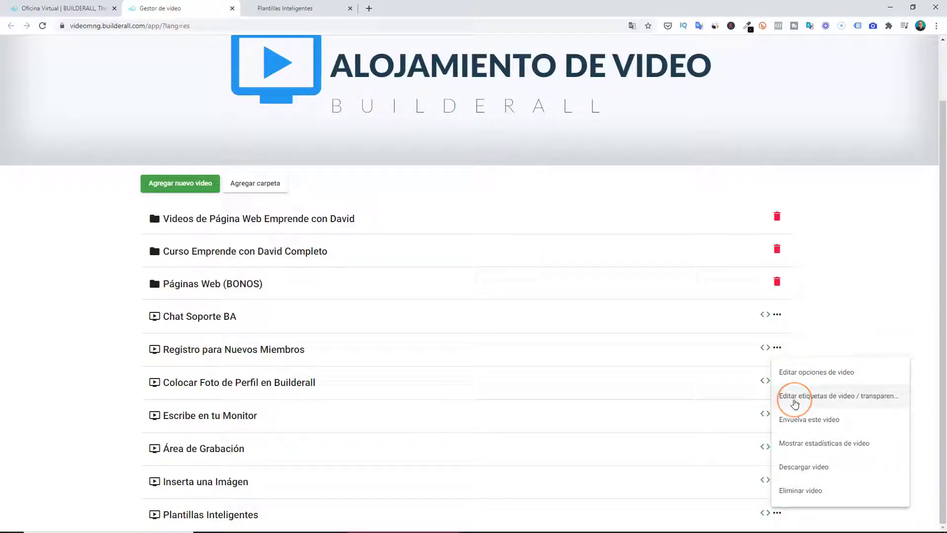
{"action": "left_click", "coordinate": [796, 403]}
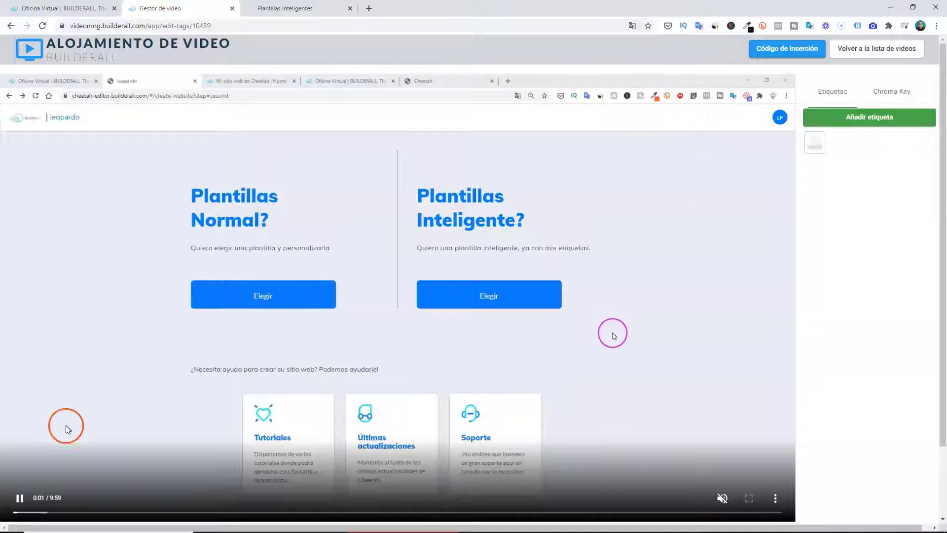
{"action": "left_click", "coordinate": [18, 493]}
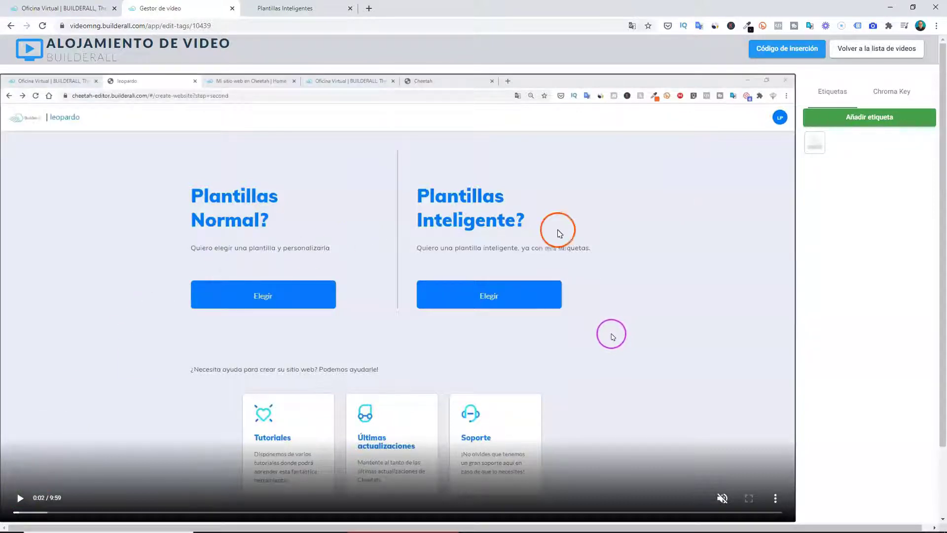
Add a tag of type Imagen to the video using the picture "black friday Builderall noviembre 20_11_20"
{"action": "left_click", "coordinate": [882, 127]}
{"action": "left_click", "coordinate": [159, 127]}
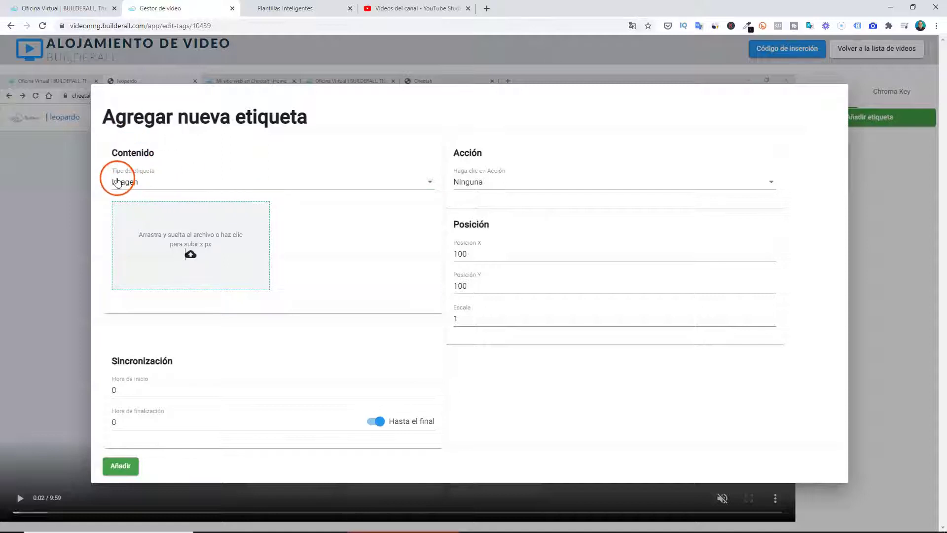
{"action": "left_click", "coordinate": [140, 182]}
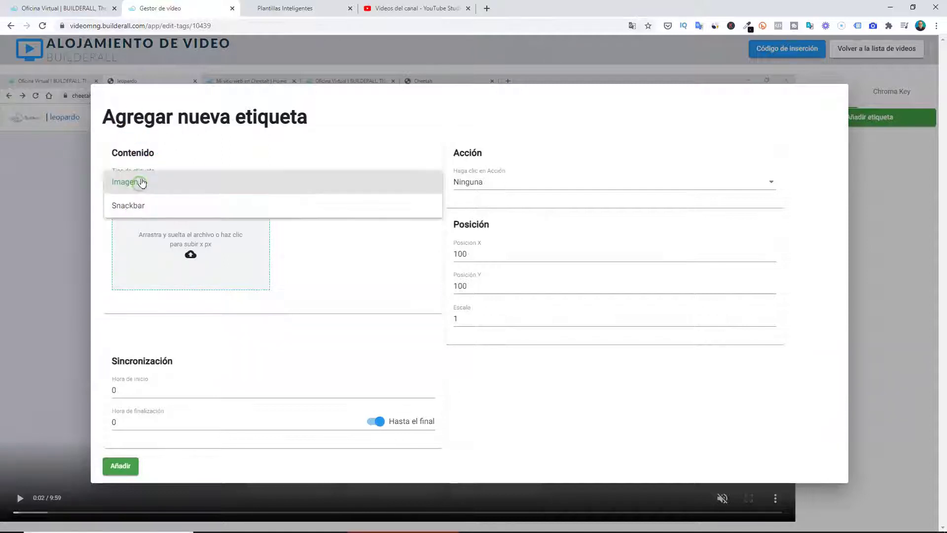
{"action": "left_click", "coordinate": [185, 151]}
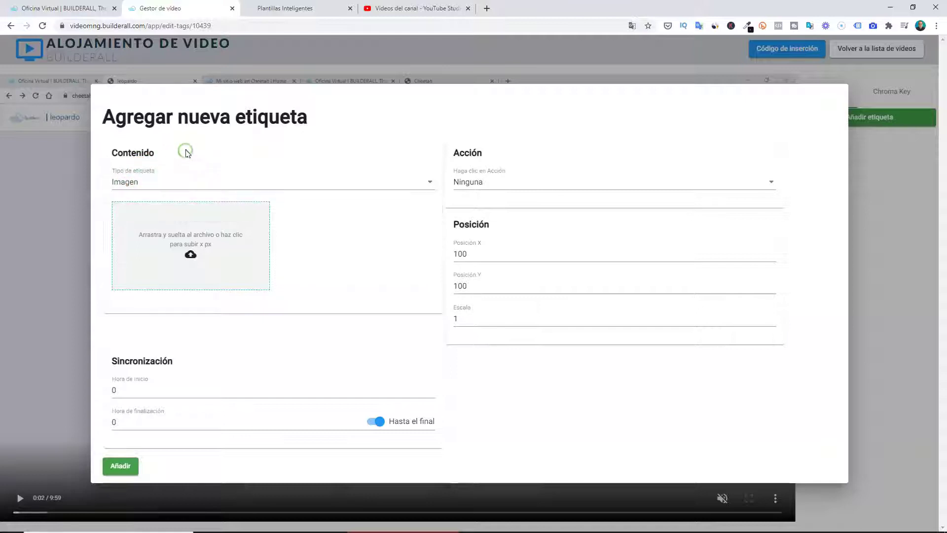
{"action": "left_click", "coordinate": [192, 248]}
{"action": "left_click", "coordinate": [194, 249]}
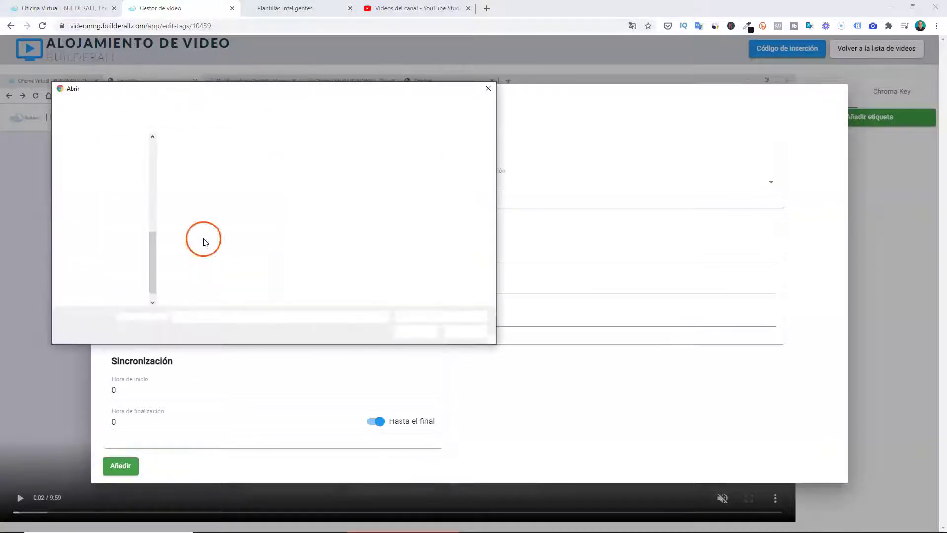
{"action": "left_click", "coordinate": [195, 170]}
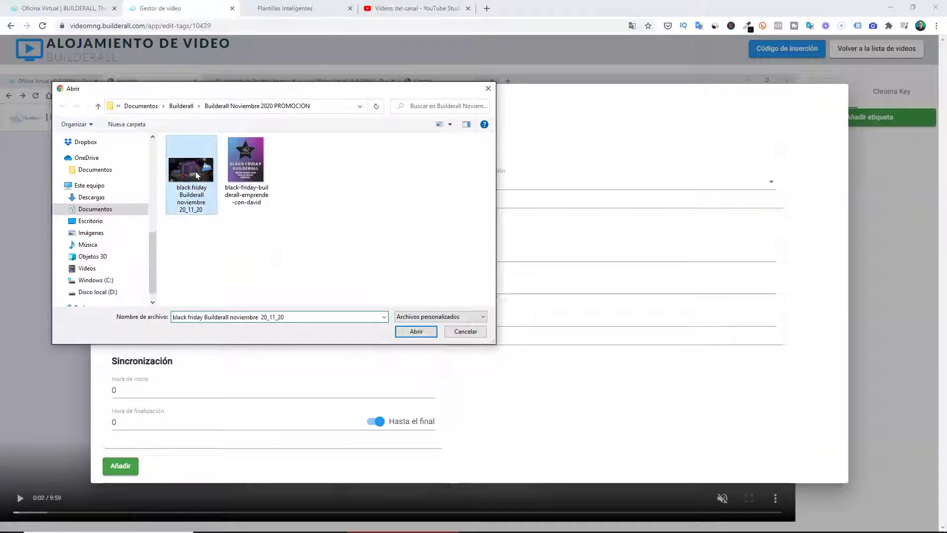
{"action": "left_click", "coordinate": [407, 336]}
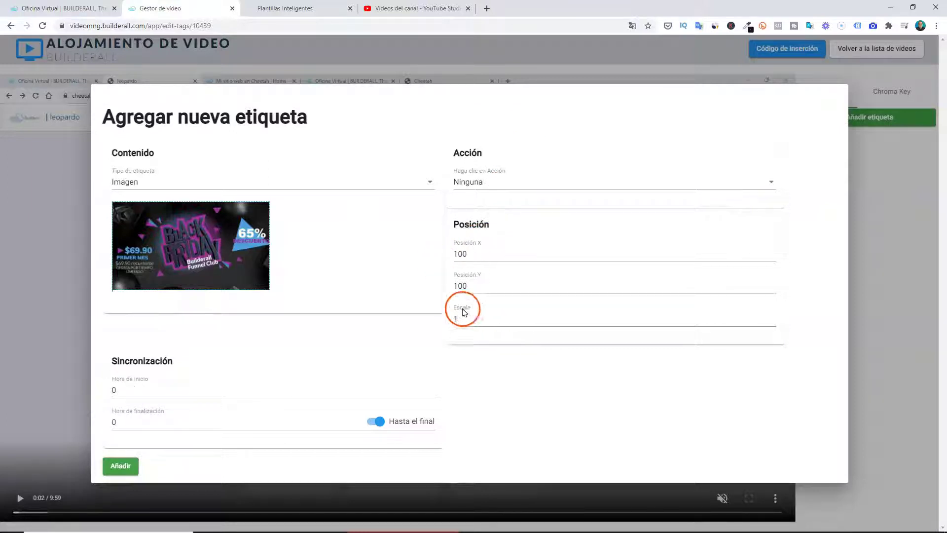
{"action": "left_click", "coordinate": [119, 471]}
Move the Black Friday image tag to the video's upper-left corner and set its scale to .40
{"action": "left_click", "coordinate": [838, 143]}
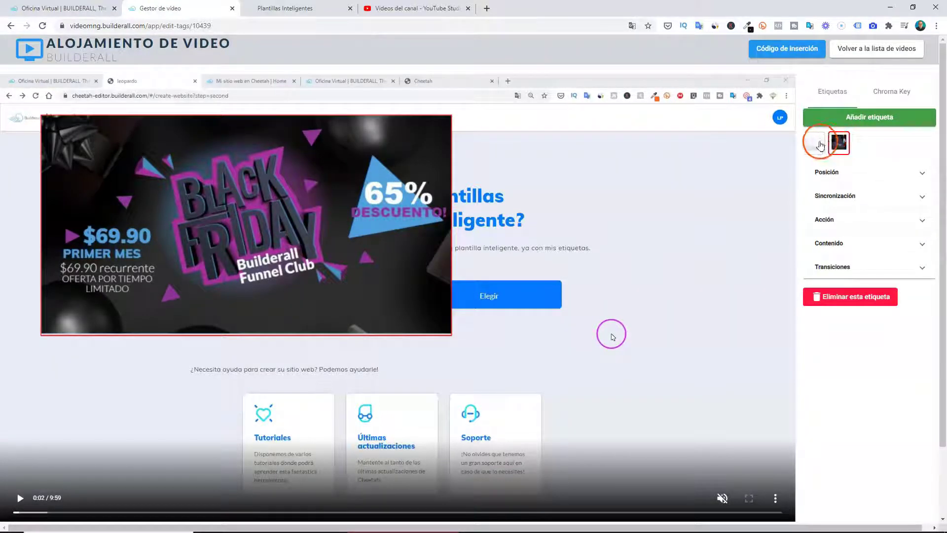
{"action": "left_click", "coordinate": [831, 172]}
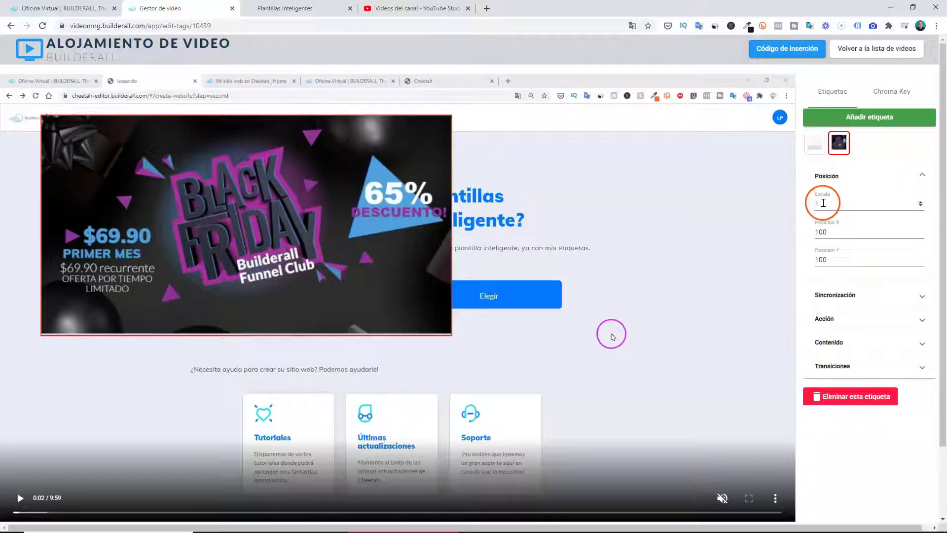
{"action": "left_click_drag", "start_coordinate": [386, 193], "coordinate": [330, 135]}
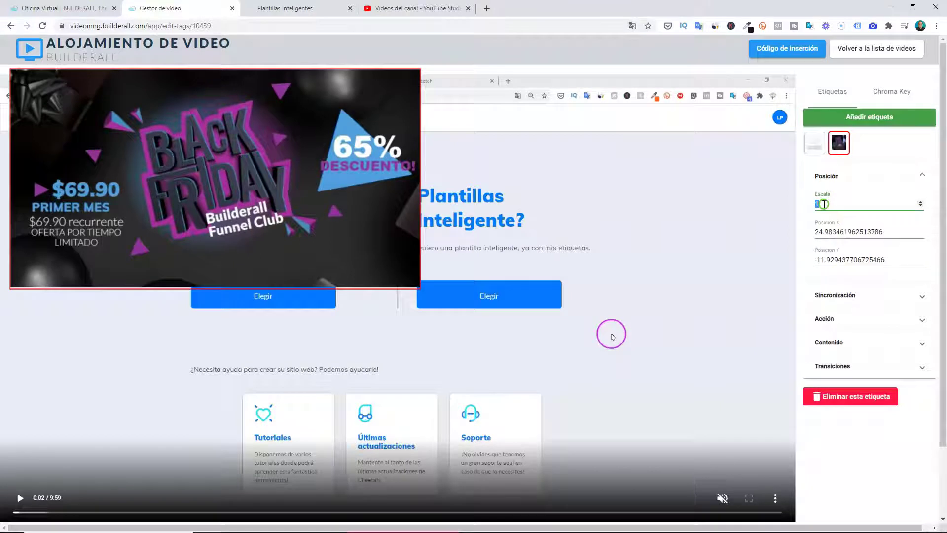
{"action": "type", "text": "20"}
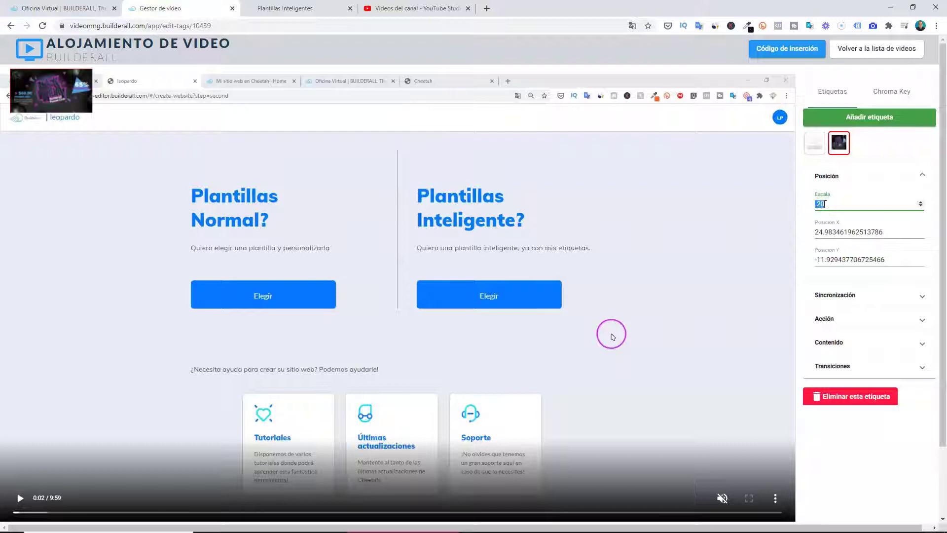
{"action": "type", "text": "4"}
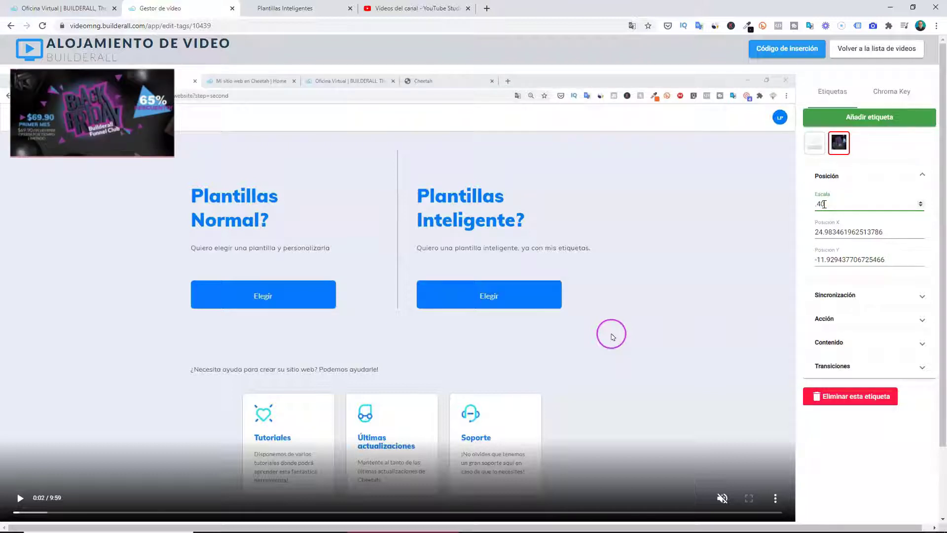
Try a start time of 4 for the tag, reset it to 0 and move the image to the video's upper-right corner
{"action": "left_click", "coordinate": [867, 297]}
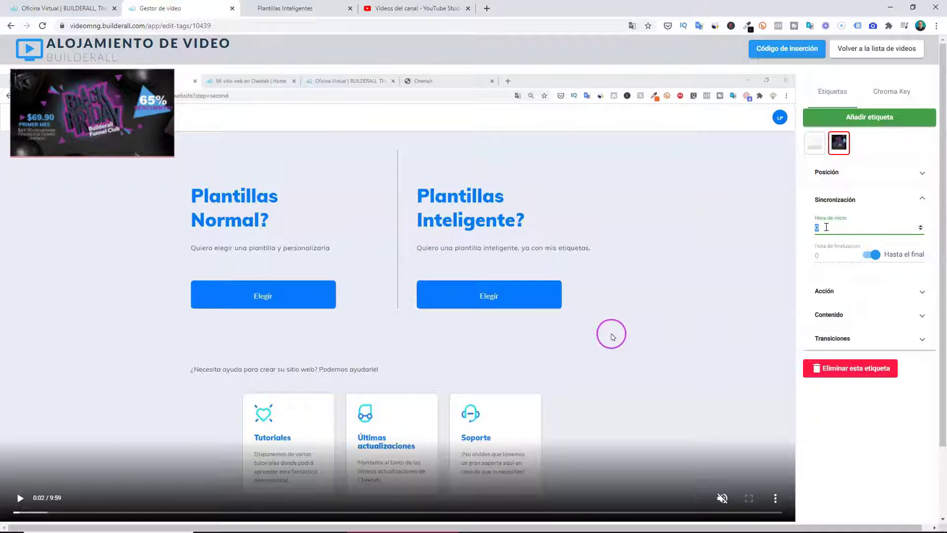
{"action": "type", "text": "4"}
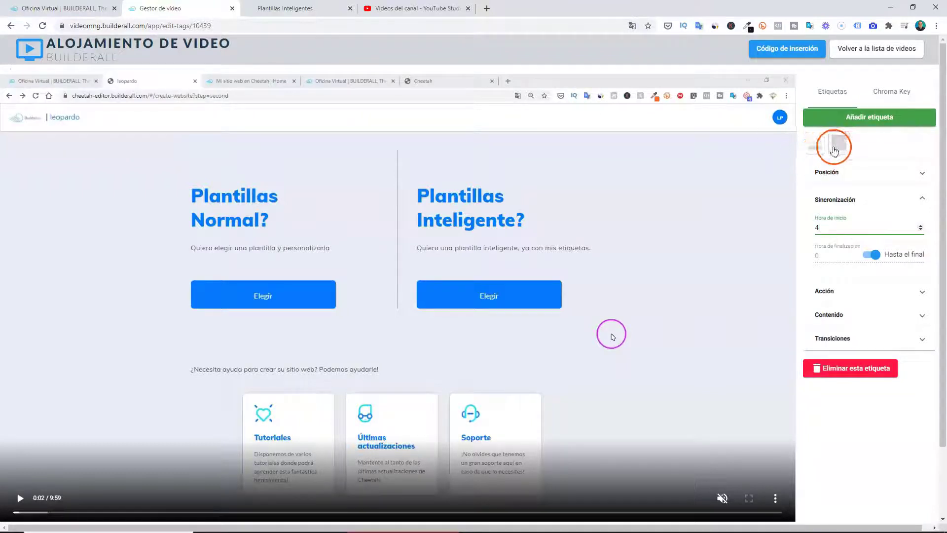
{"action": "type", "text": "0"}
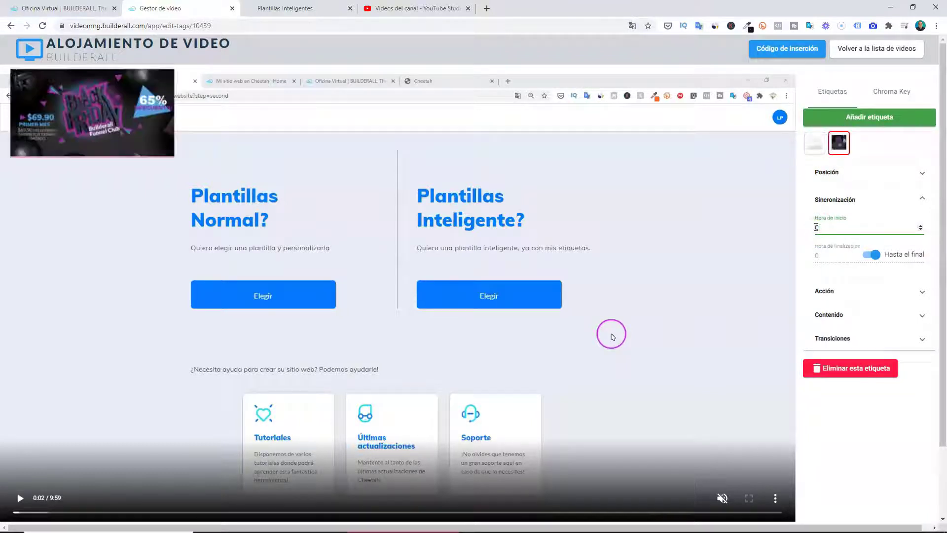
{"action": "left_click_drag", "start_coordinate": [78, 96], "coordinate": [689, 110]}
Set the tag's start time to 4 and its end time to 10, with Hasta el final turned off
{"action": "left_click", "coordinate": [832, 224]}
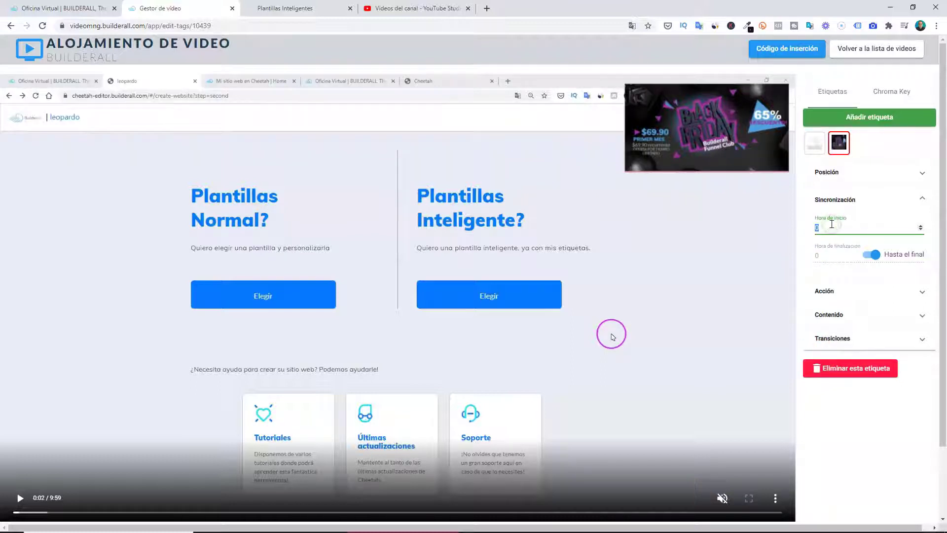
{"action": "type", "text": "4"}
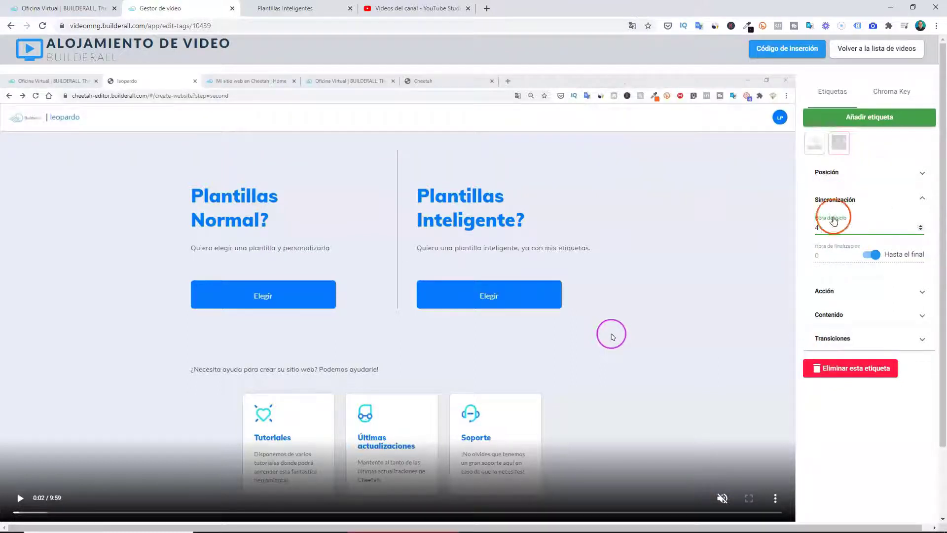
{"action": "left_click", "coordinate": [868, 256]}
{"action": "left_click", "coordinate": [828, 257]}
{"action": "type", "text": "9"}
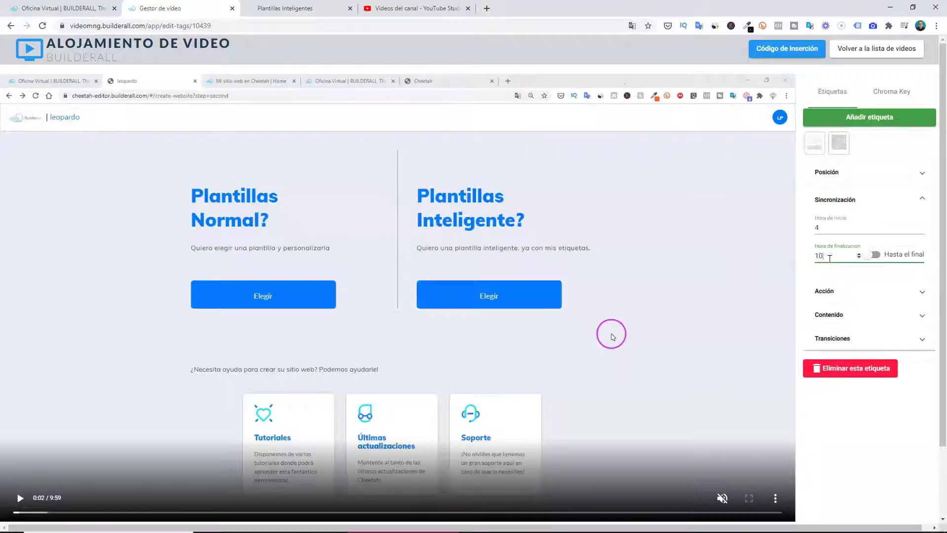
Set the tag's action to URL and paste the Black Friday page address ending in blackfriday.aprendecondavid.com
{"action": "left_click", "coordinate": [855, 295]}
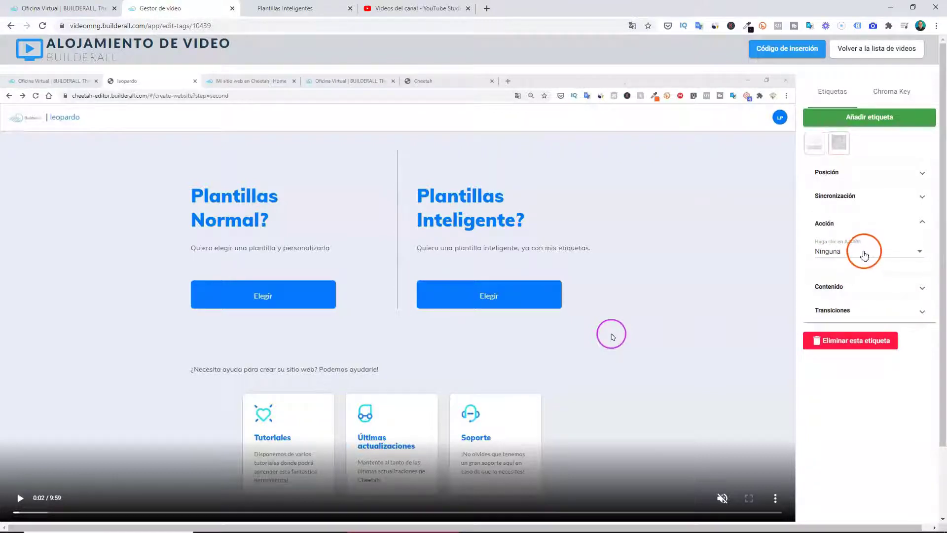
{"action": "left_click", "coordinate": [866, 255]}
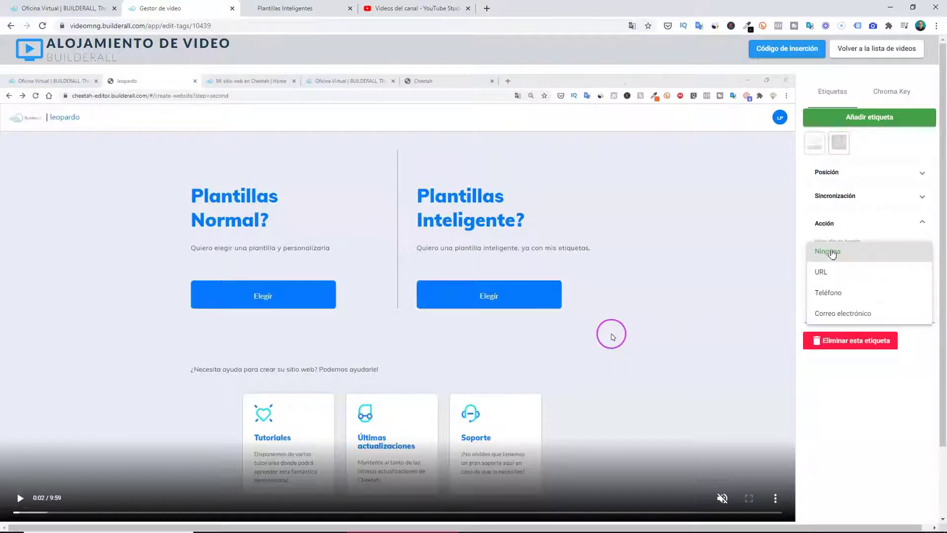
{"action": "left_click", "coordinate": [826, 273]}
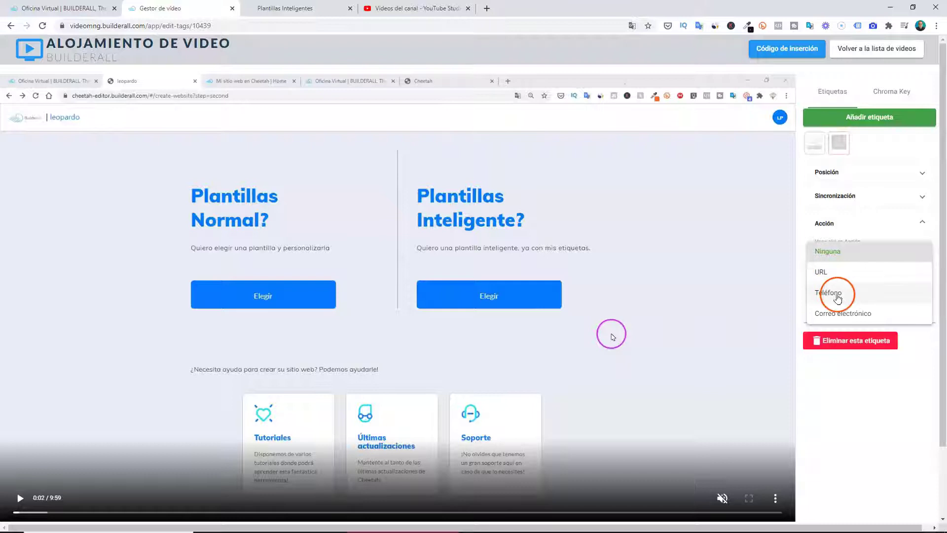
{"action": "left_click", "coordinate": [829, 271]}
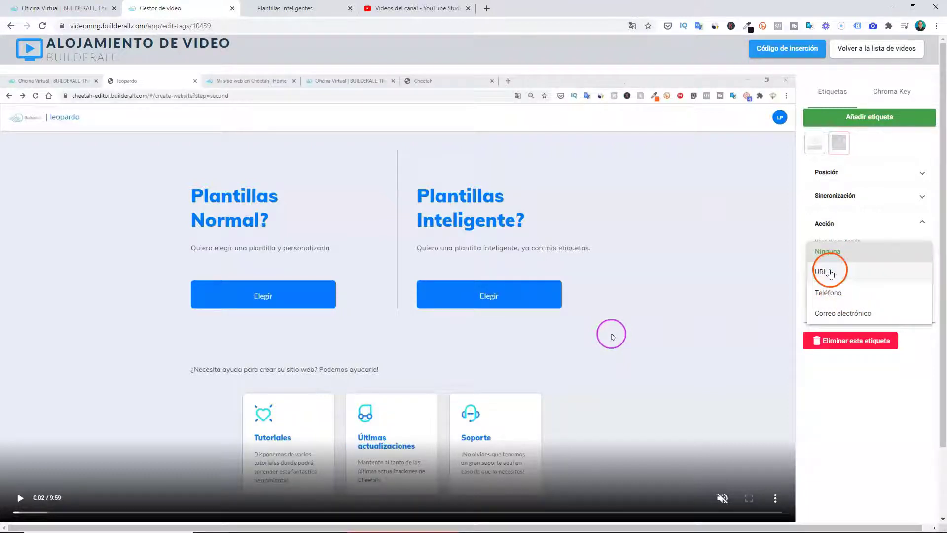
{"action": "left_click", "coordinate": [841, 281]}
{"action": "key", "text": "ctrl+v"}
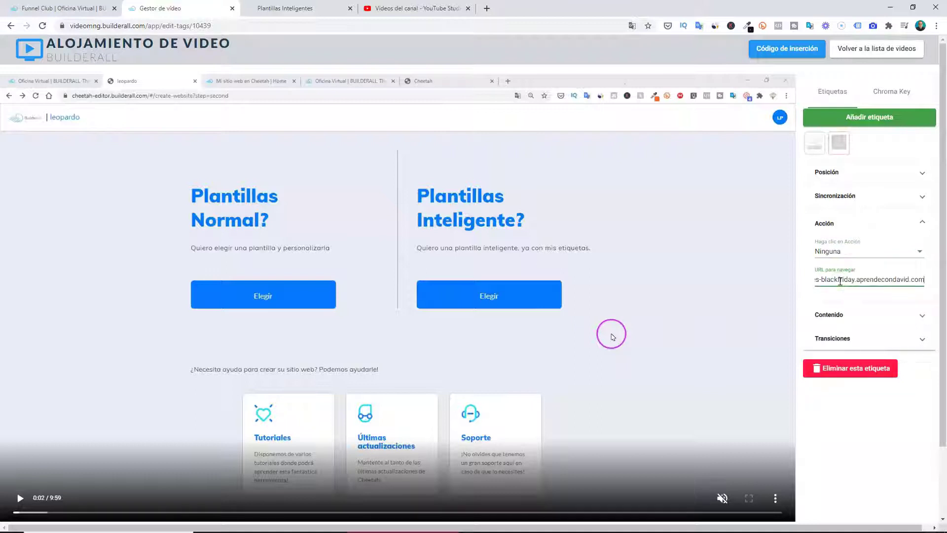
Turn on the Desvanecerse transition for the tag and review the Escala and Mover de / a options, with both set to Ninguna
{"action": "left_click", "coordinate": [820, 314]}
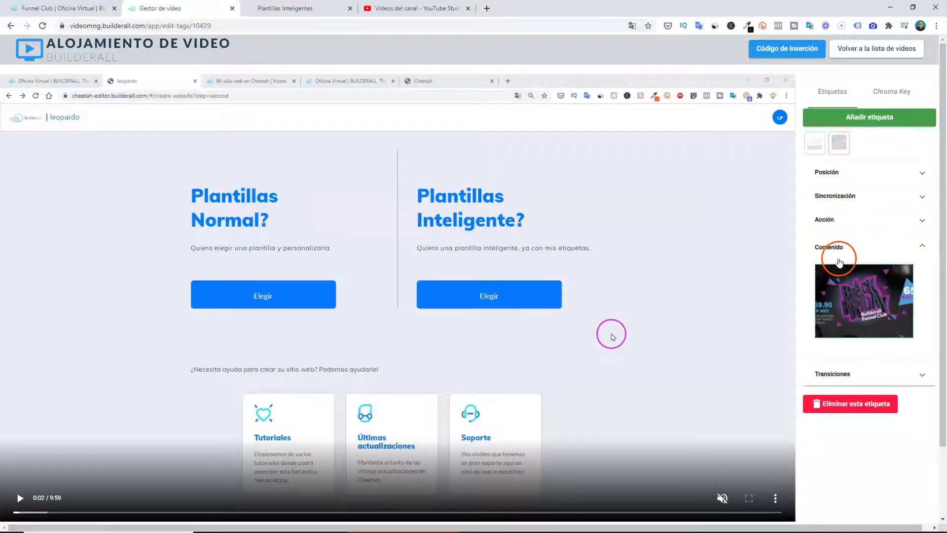
{"action": "left_click", "coordinate": [844, 373]}
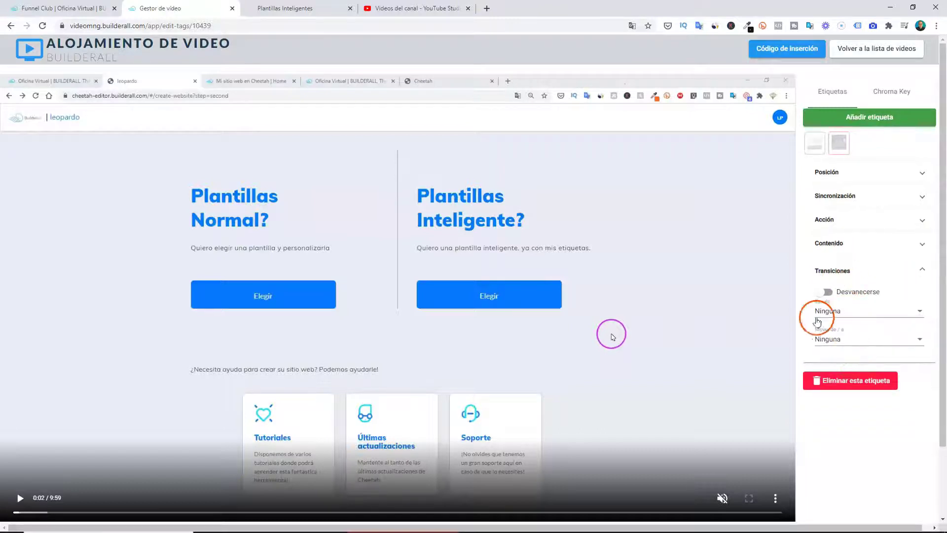
{"action": "left_click", "coordinate": [823, 293]}
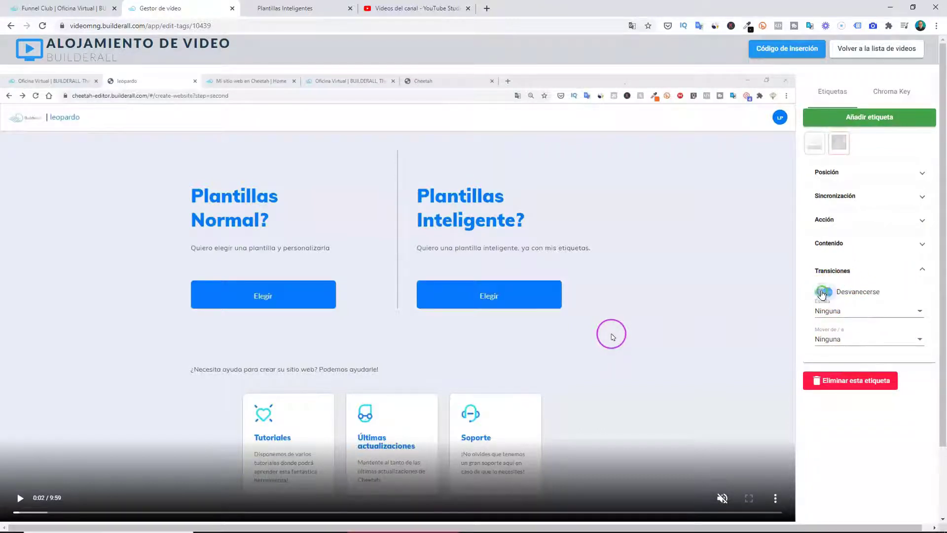
{"action": "left_click", "coordinate": [833, 312]}
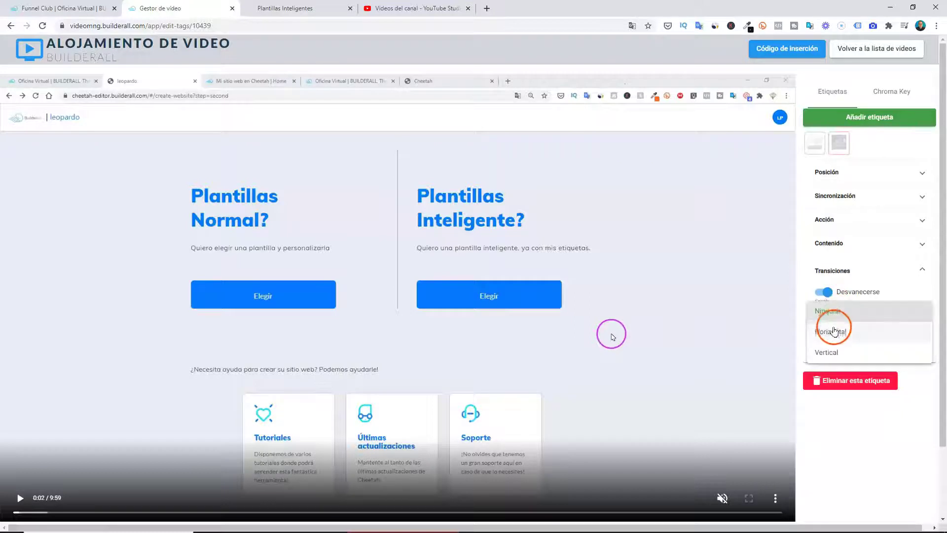
{"action": "left_click", "coordinate": [834, 333]}
{"action": "left_click", "coordinate": [830, 316]}
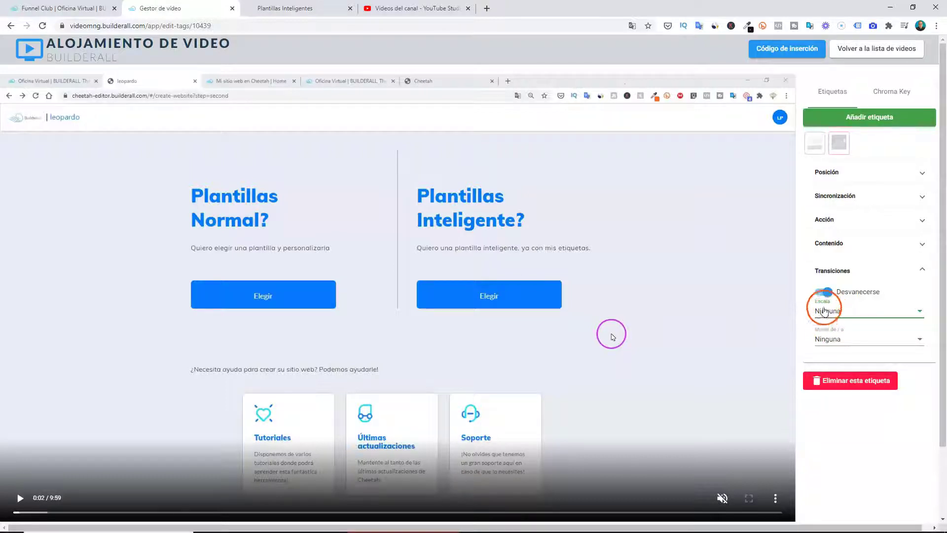
{"action": "left_click", "coordinate": [830, 340]}
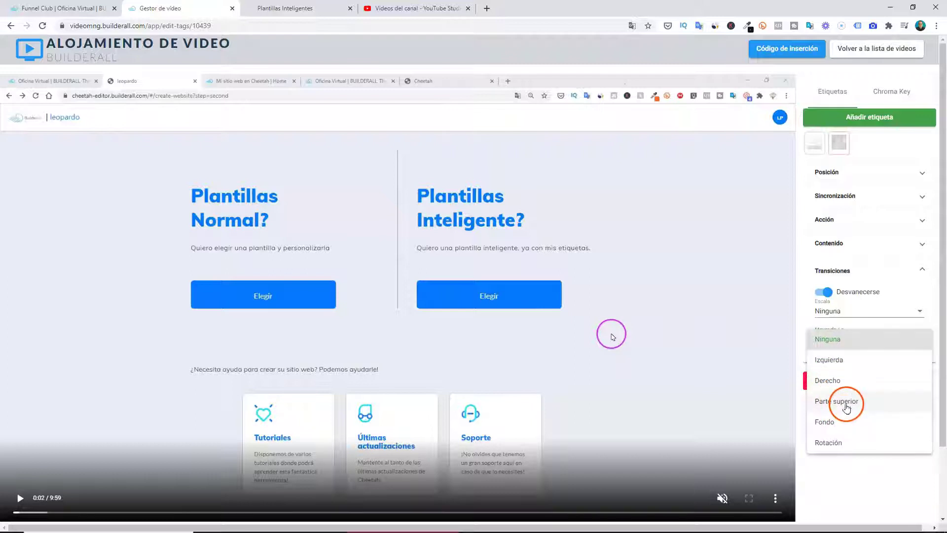
{"action": "left_click", "coordinate": [842, 442]}
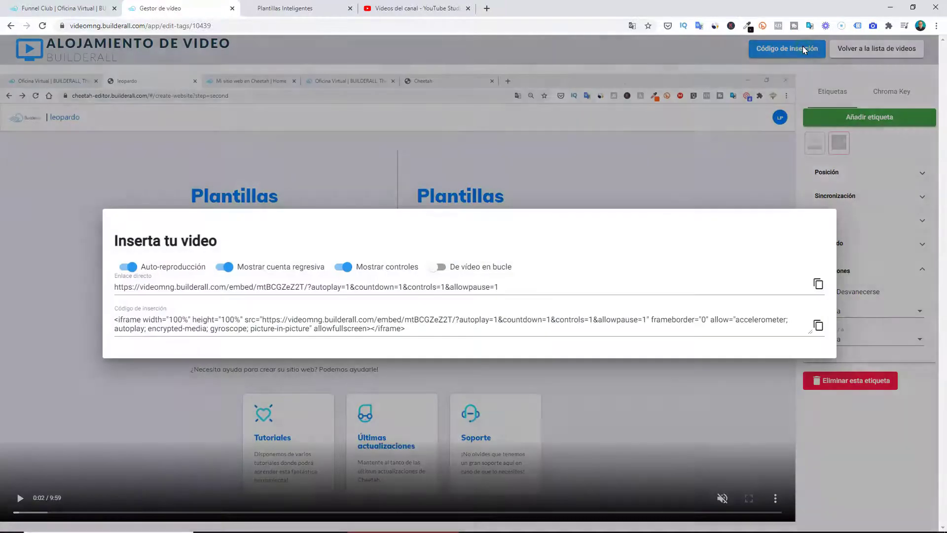
Open the video's insertion options, try Auto-reproducción off, and set both Auto-reproducción and Mostrar cuenta regresiva on
{"action": "left_click", "coordinate": [803, 47]}
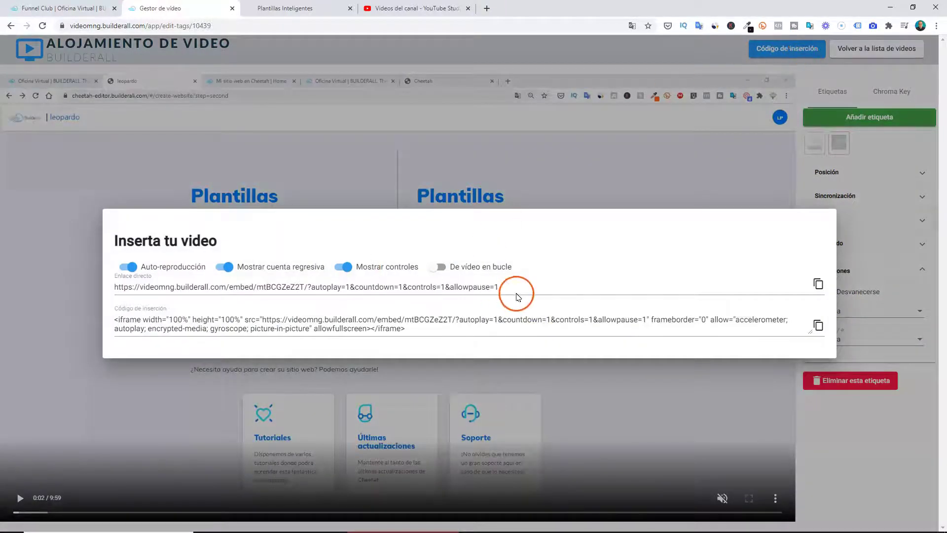
{"action": "left_click", "coordinate": [129, 267]}
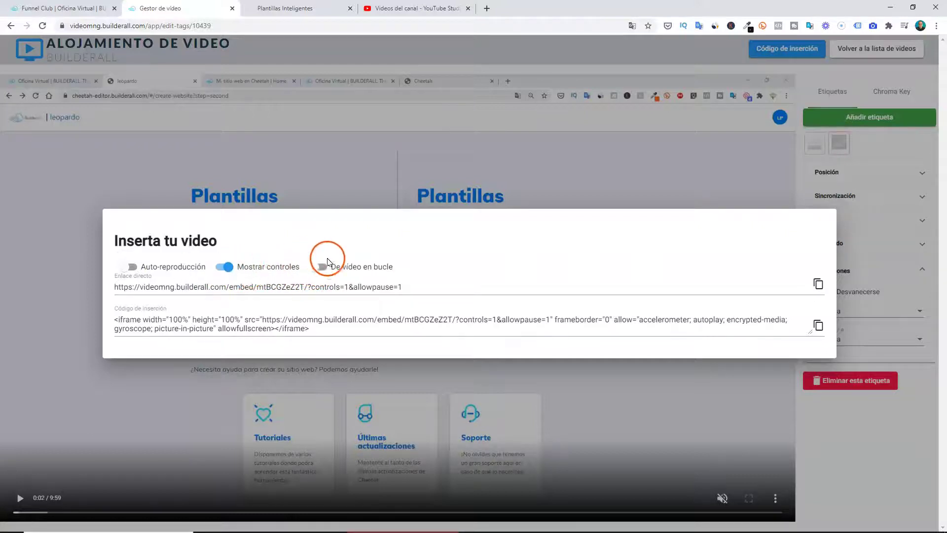
{"action": "left_click", "coordinate": [130, 267]}
{"action": "left_click", "coordinate": [228, 269]}
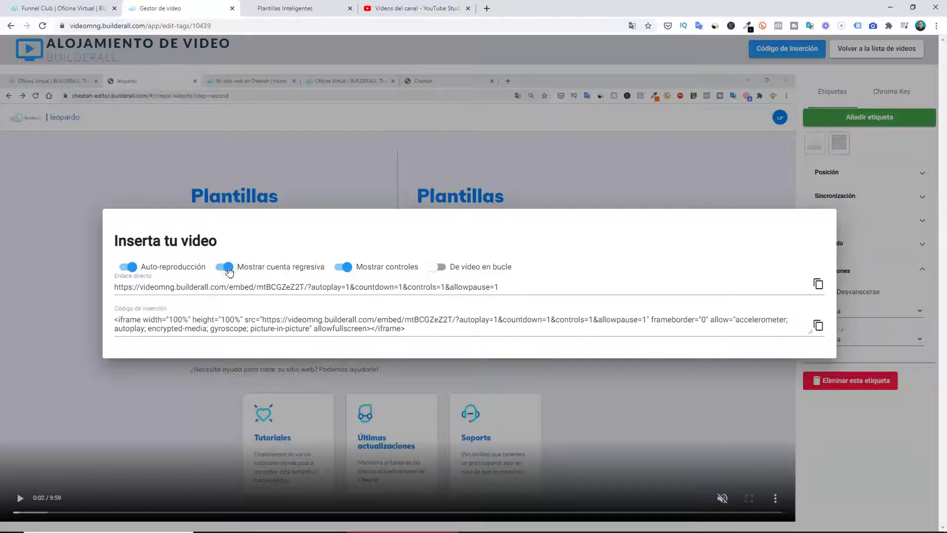
Copy the video's direct link and open it in a new browser tab
{"action": "left_click", "coordinate": [817, 286]}
{"action": "key", "text": "ctrl+t"}
{"action": "key", "text": "ctrl+v"}
{"action": "key", "text": "Return"}
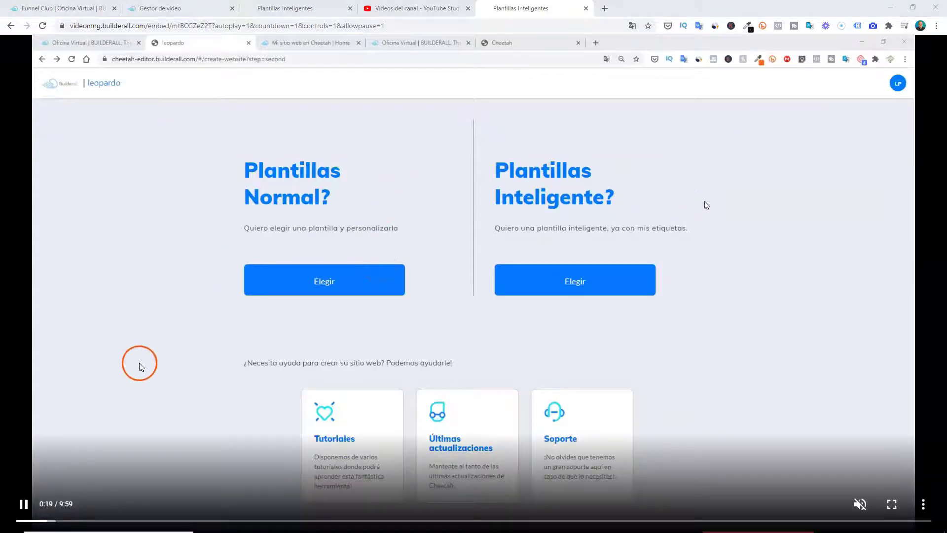
Rewind the playing video to when the Black Friday tag is shown and follow the tag to its promotion page
{"action": "key", "text": "Left"}
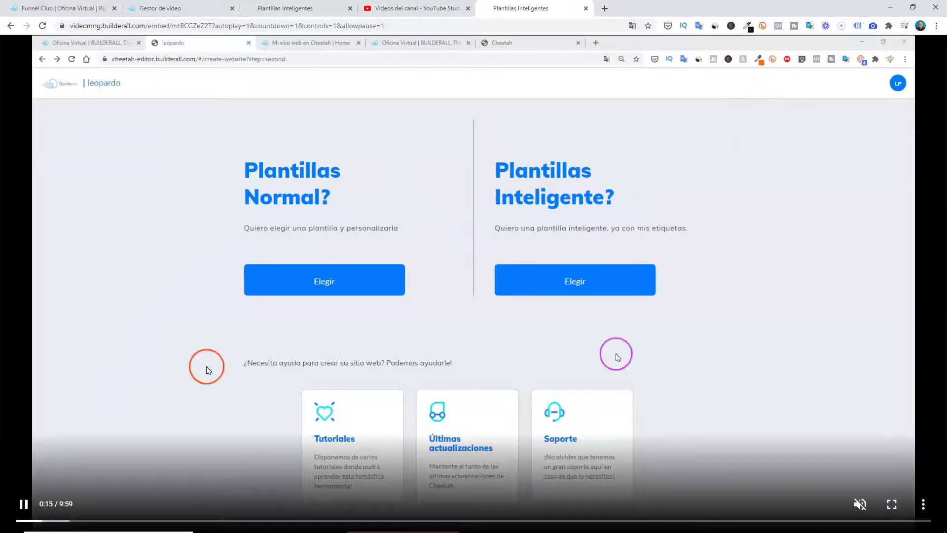
{"action": "left_click", "coordinate": [815, 96]}
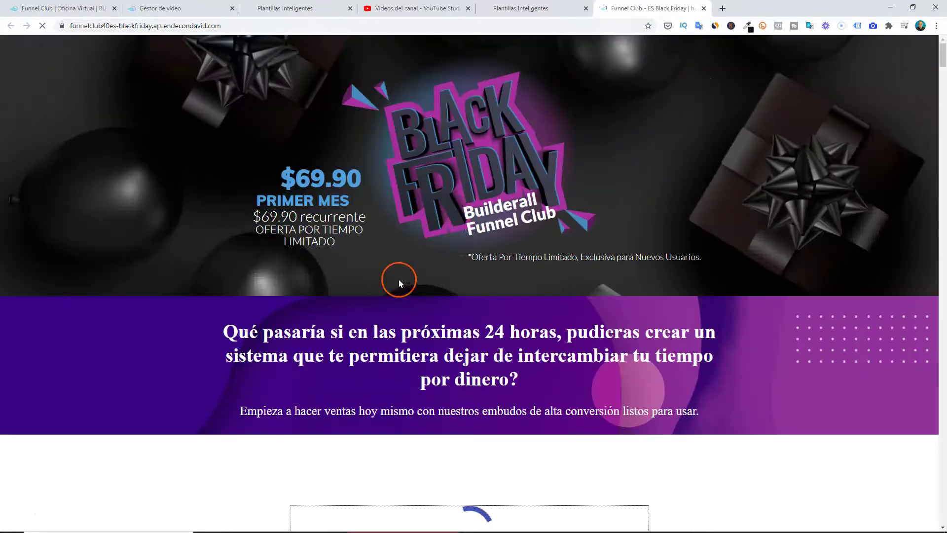
{"action": "scroll", "coordinate": [389, 282], "scroll_direction": "down", "scroll_amount": 1}
{"action": "scroll", "coordinate": [398, 266], "scroll_direction": "up", "scroll_amount": 1}
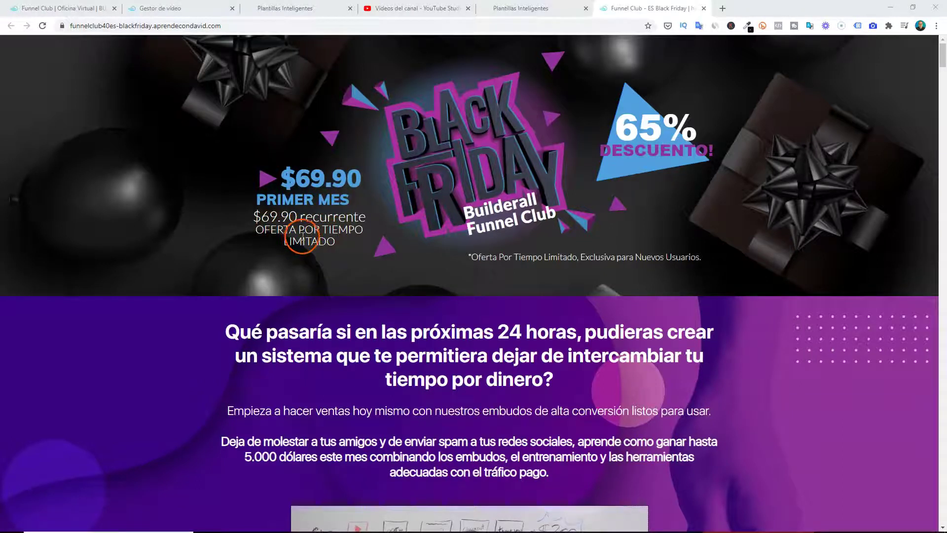
Look through the Funnel Club promotion page down to the website agency section and return to its opening video
{"action": "scroll", "coordinate": [316, 245], "scroll_direction": "down", "scroll_amount": 20}
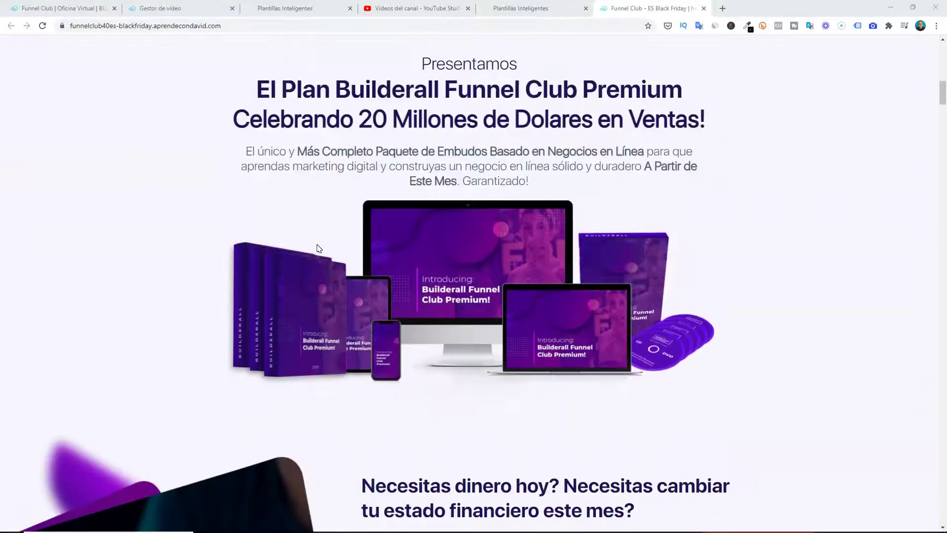
{"action": "scroll", "coordinate": [318, 248], "scroll_direction": "down", "scroll_amount": 20}
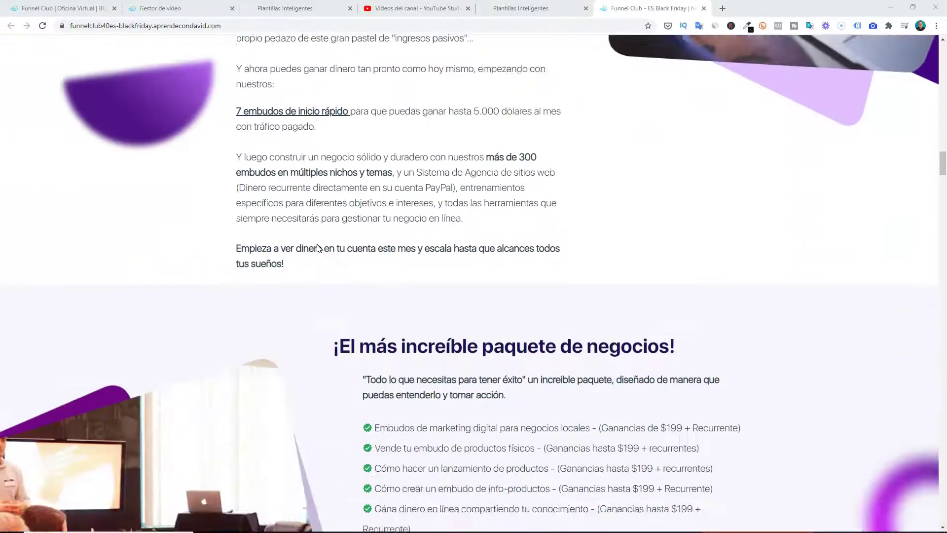
{"action": "scroll", "coordinate": [319, 248], "scroll_direction": "down", "scroll_amount": 20}
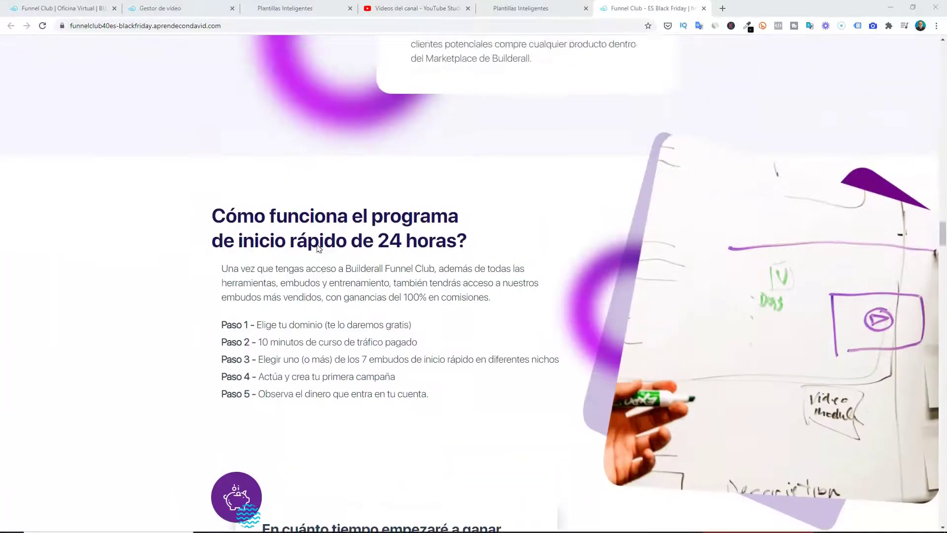
{"action": "scroll", "coordinate": [319, 248], "scroll_direction": "down", "scroll_amount": 20}
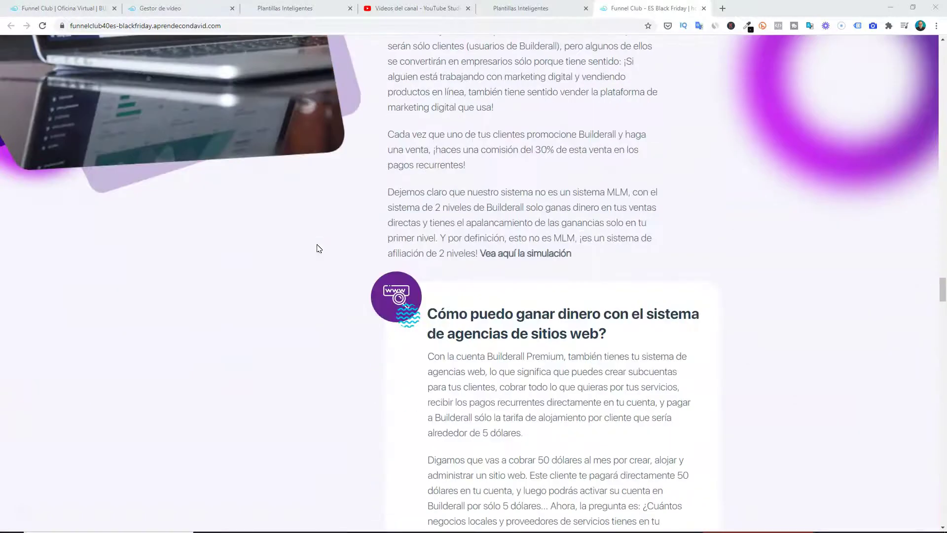
{"action": "scroll", "coordinate": [318, 248], "scroll_direction": "up", "scroll_amount": 20}
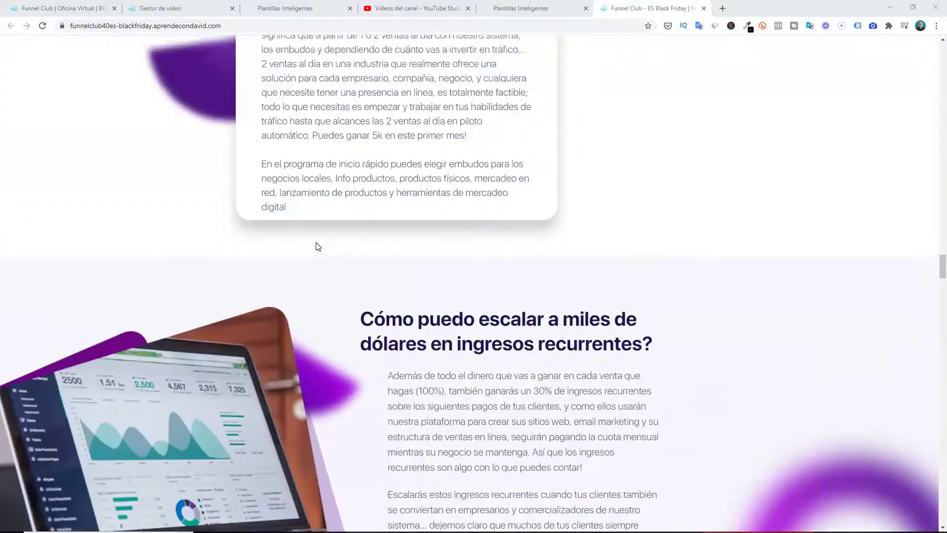
{"action": "scroll", "coordinate": [314, 242], "scroll_direction": "up", "scroll_amount": 20}
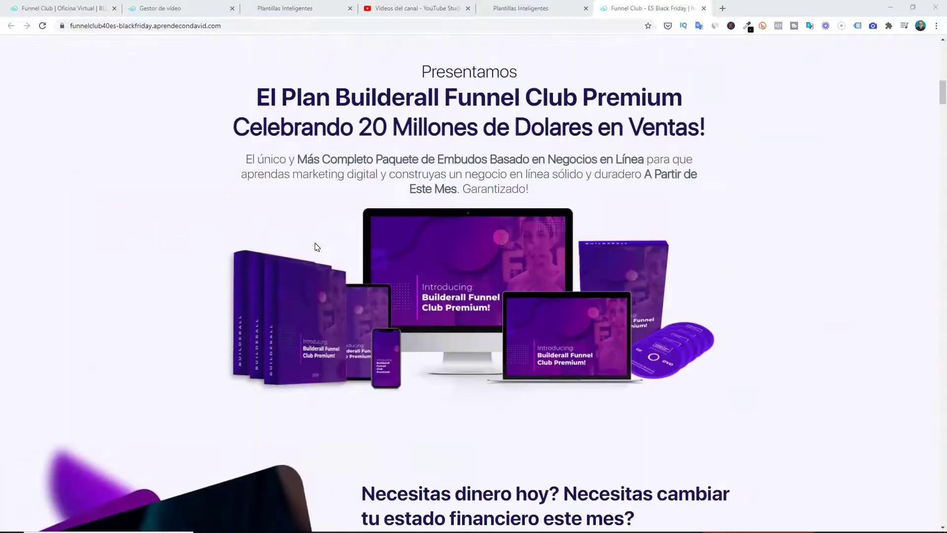
{"action": "scroll", "coordinate": [316, 247], "scroll_direction": "up", "scroll_amount": 6}
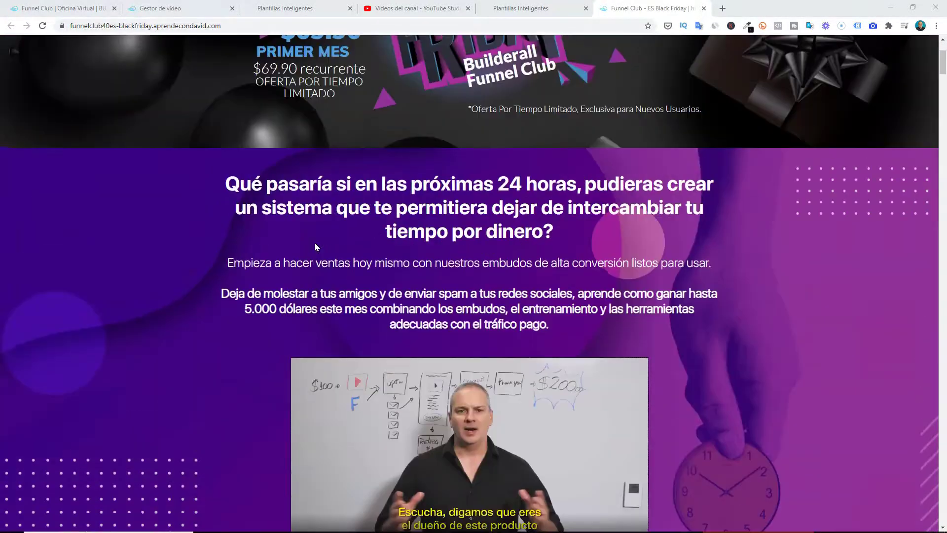